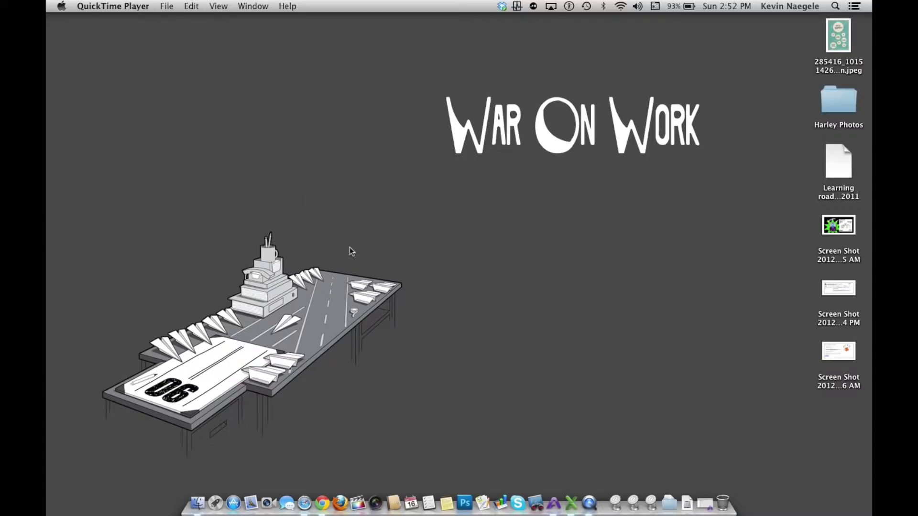
- Launch Excel from the Dock to bring up its Workbook Gallery
left_click(577, 502)
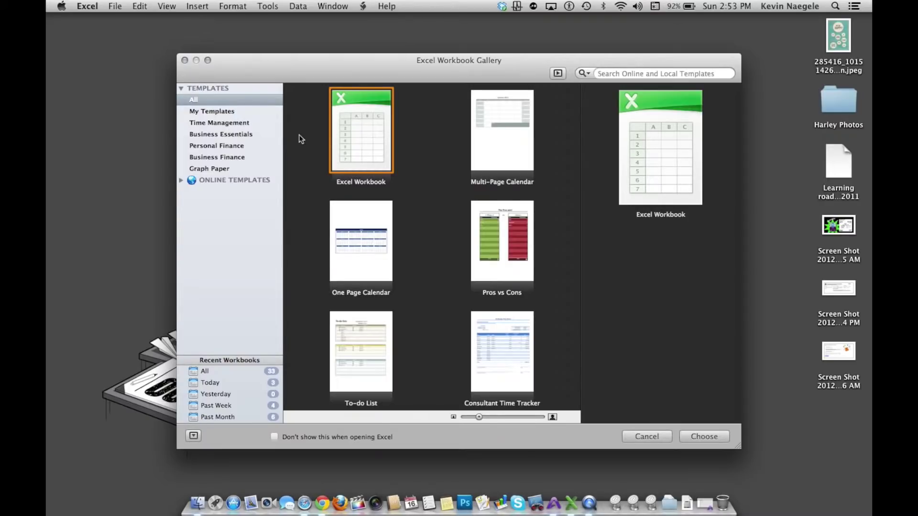
scroll(301, 138, "down", 10)
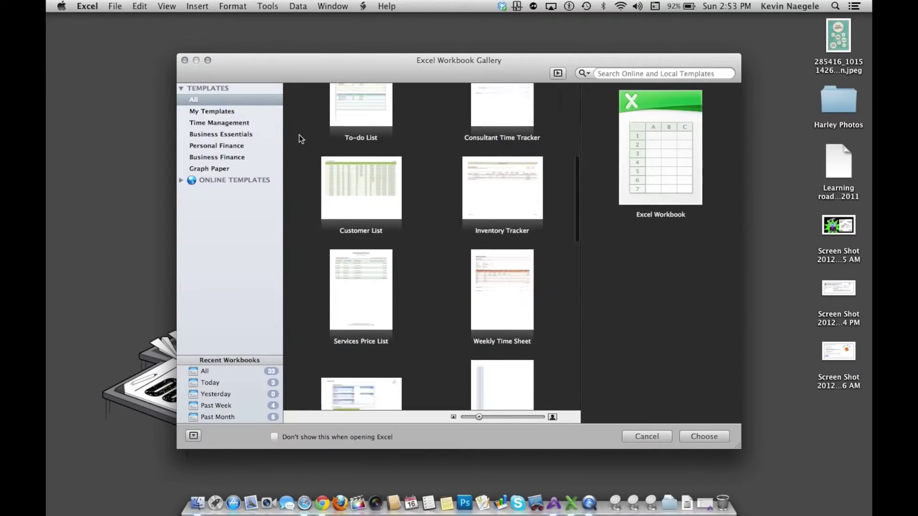
scroll(300, 138, "down", 3)
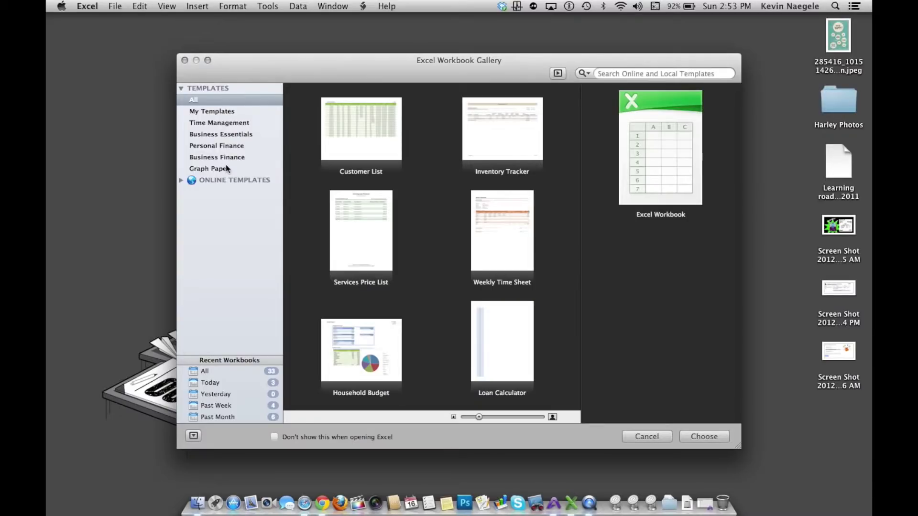
left_click(219, 112)
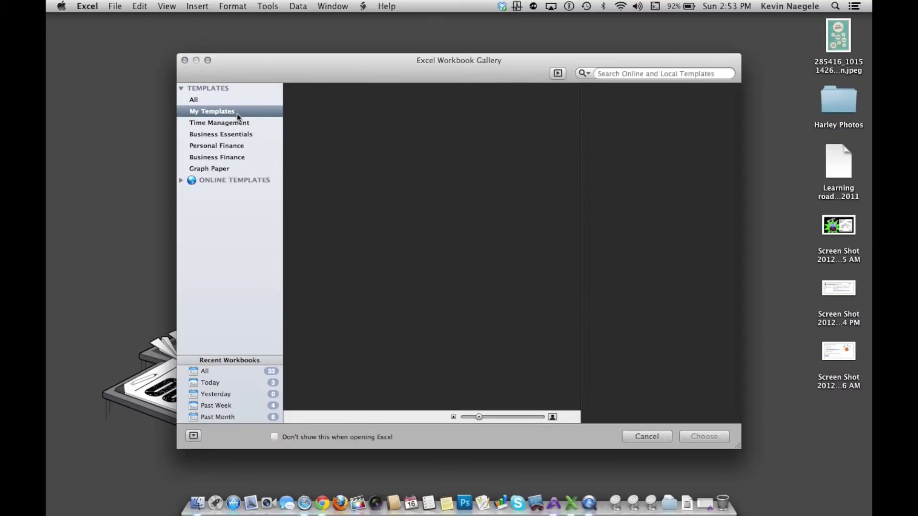
left_click(209, 99)
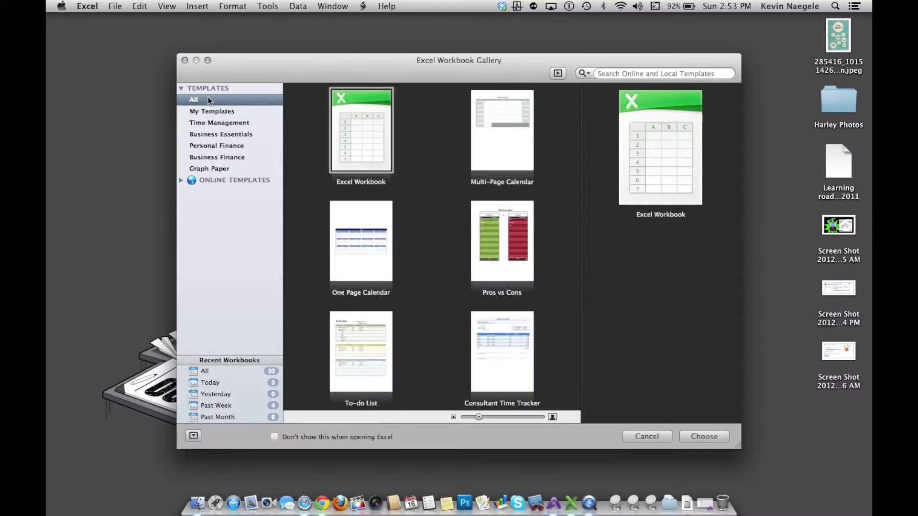
left_click(345, 127)
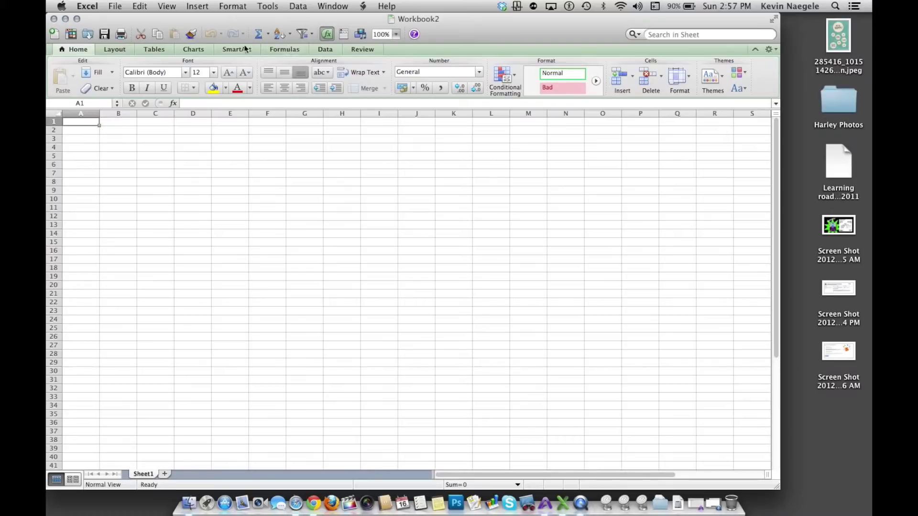
- Browse the Charts, Tables and Layout ribbon tabs, return to Home, then collapse and restore the ribbon
left_click(205, 50)
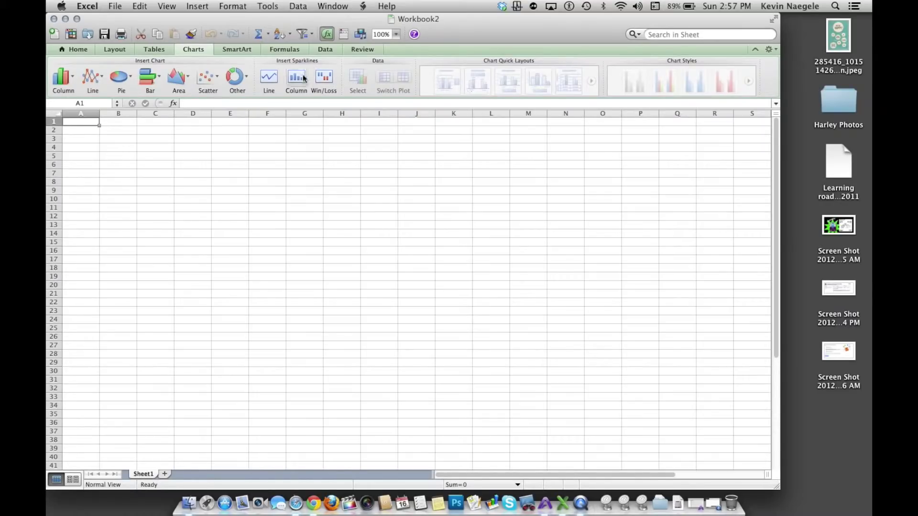
left_click(141, 51)
left_click(108, 48)
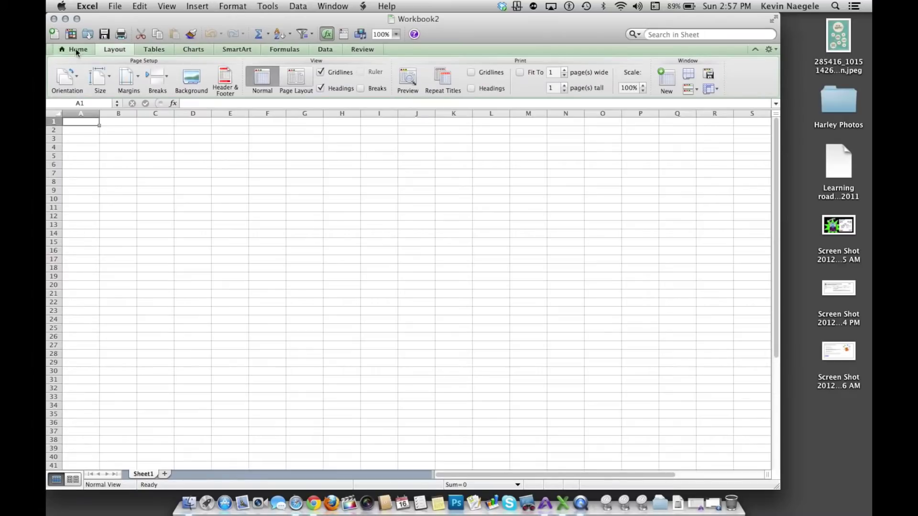
left_click(75, 49)
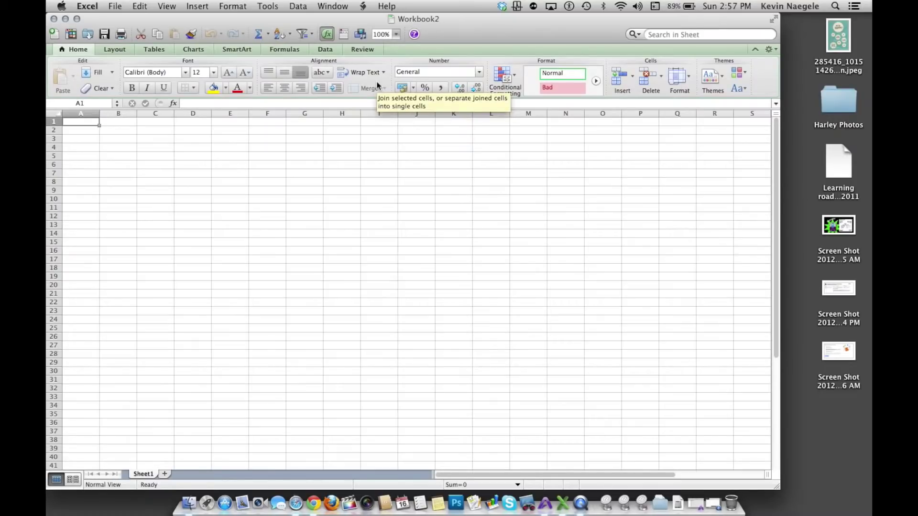
left_click(754, 50)
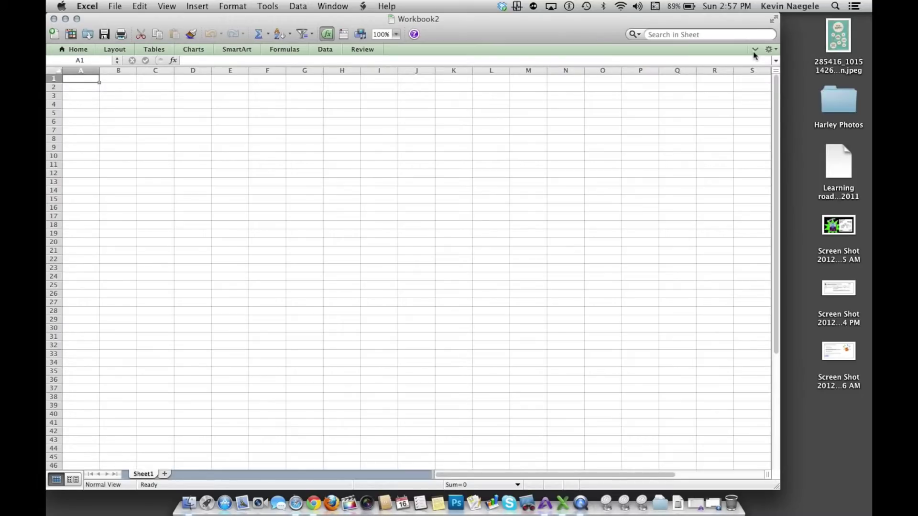
left_click(754, 49)
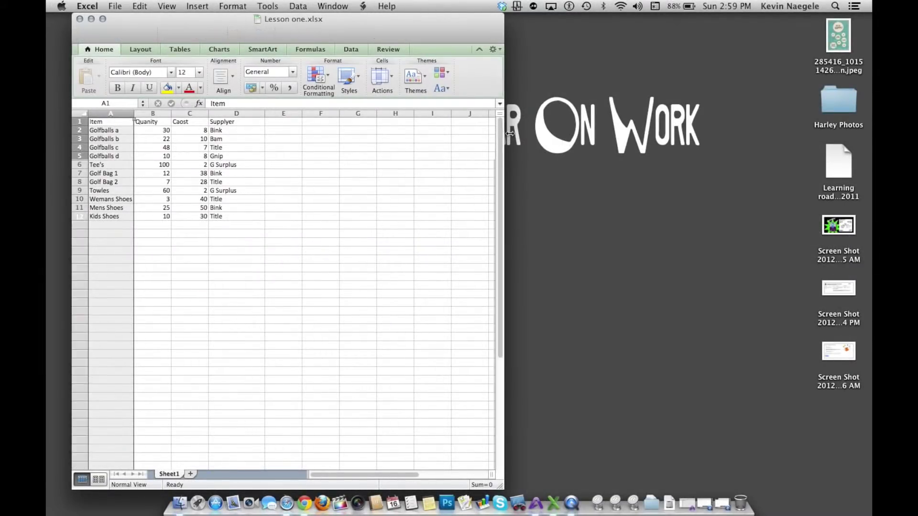
- Resize the Lesson one.xlsx window, then enter and leave full screen to keep a regular window
left_click_drag(503, 134, 779, 149)
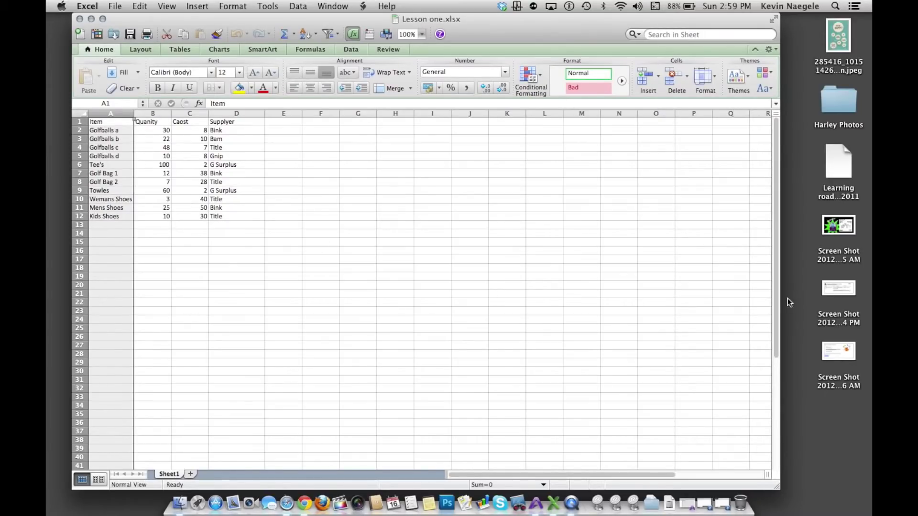
left_click_drag(781, 297, 459, 281)
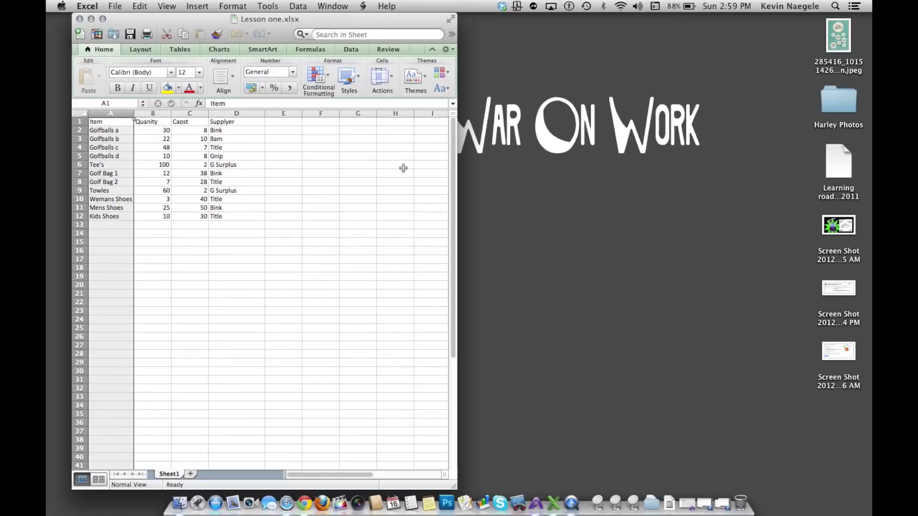
left_click(450, 20)
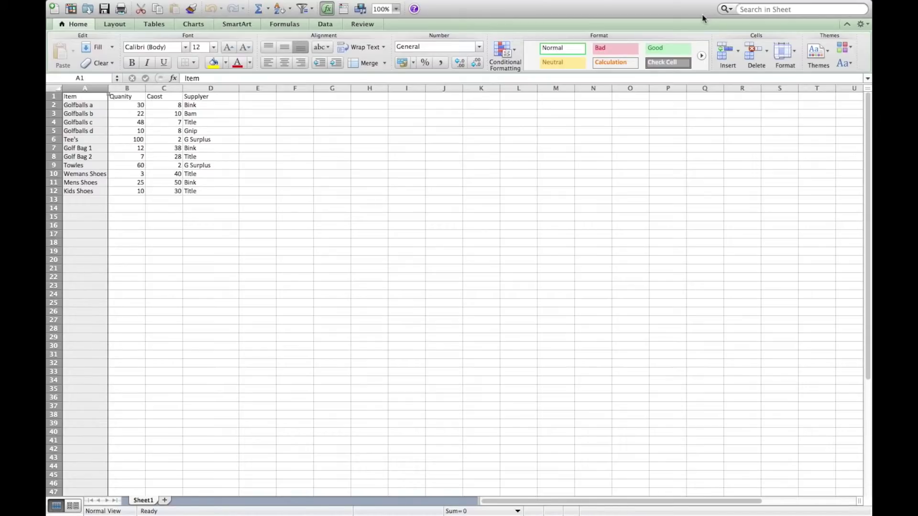
mouse_move(736, 4)
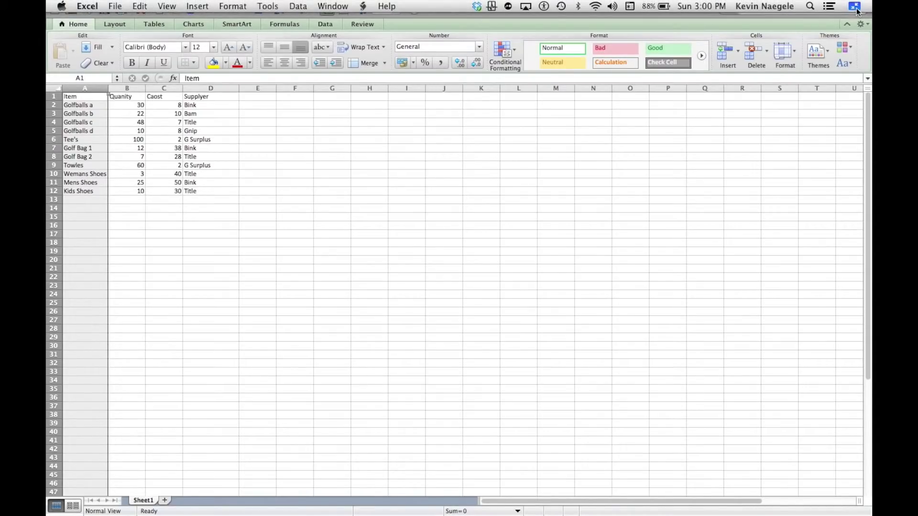
left_click(854, 6)
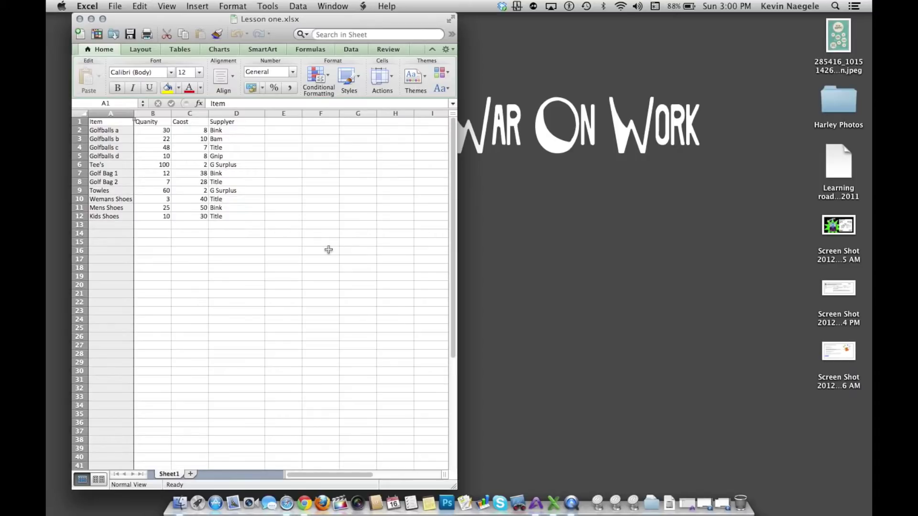
- Enter the new column headings 'Order Date' in E1 and 'Notes' in F1
left_click(184, 128)
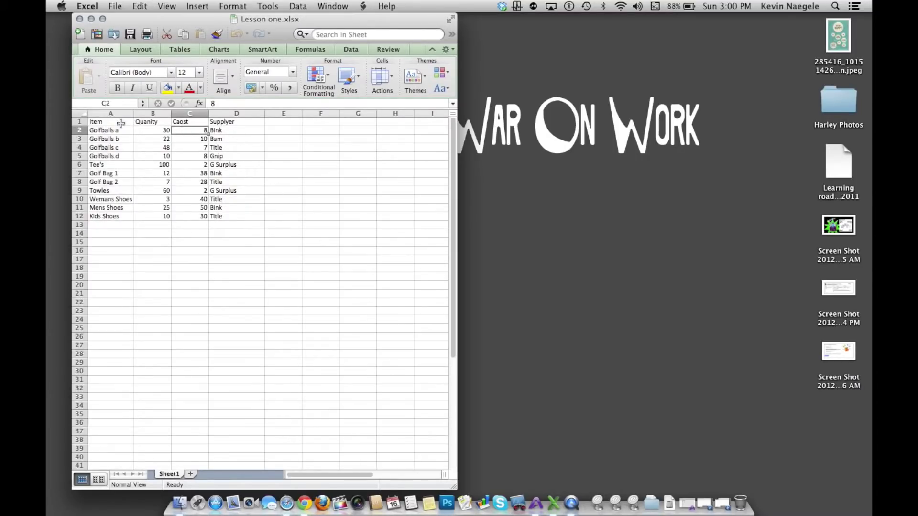
left_click(79, 122)
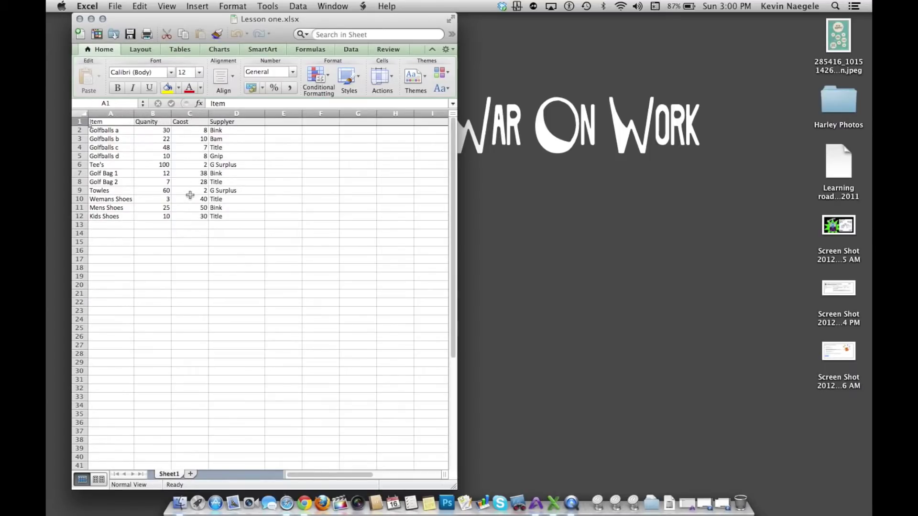
left_click(245, 156)
left_click(224, 122)
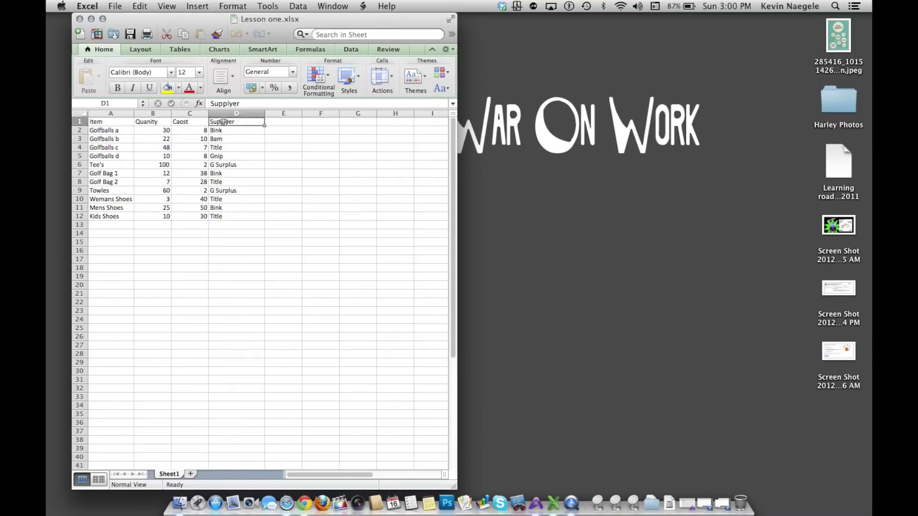
left_click(290, 124)
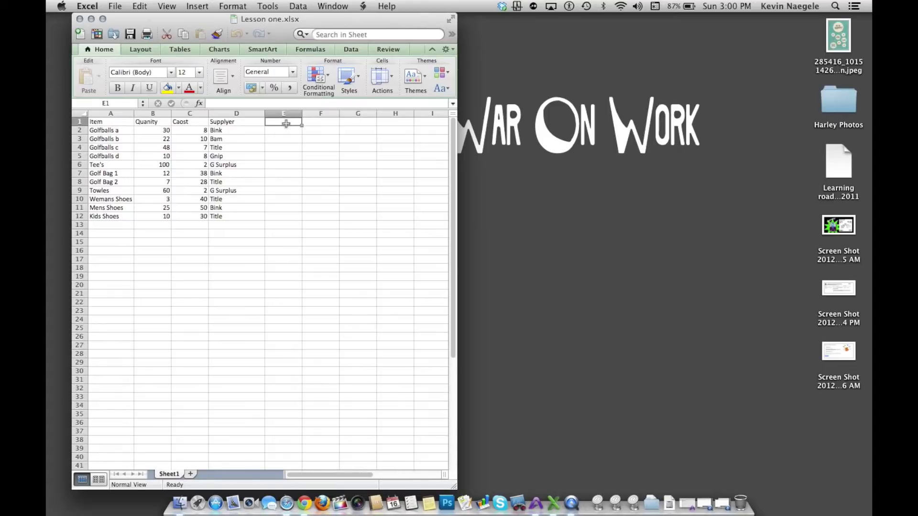
type("Order Date")
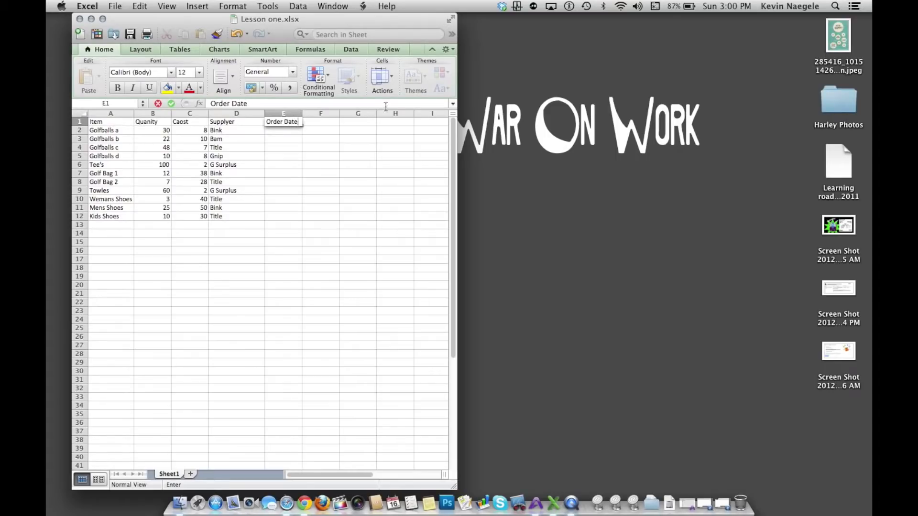
key("Return")
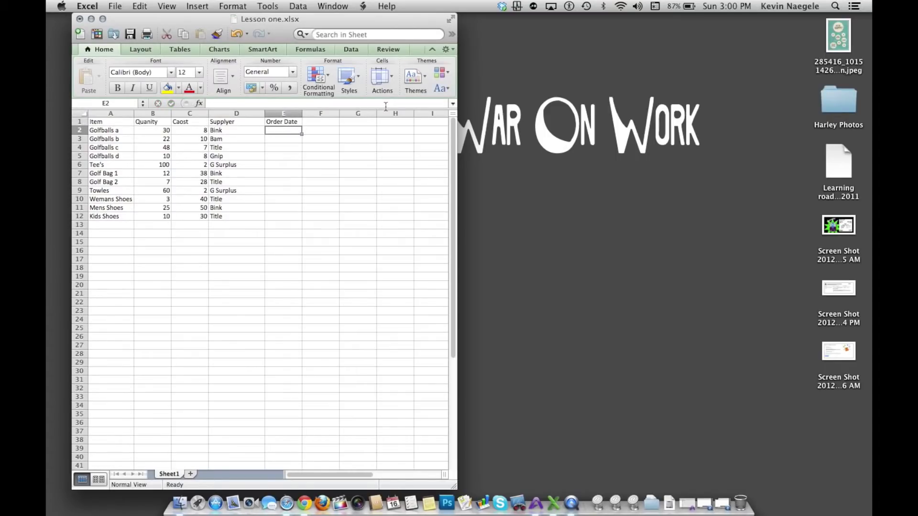
left_click(316, 121)
type("Notes")
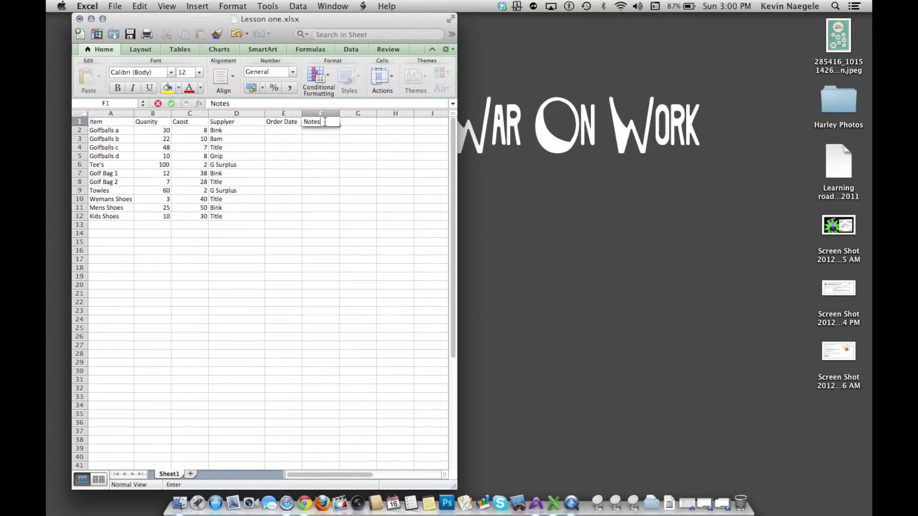
key("Return")
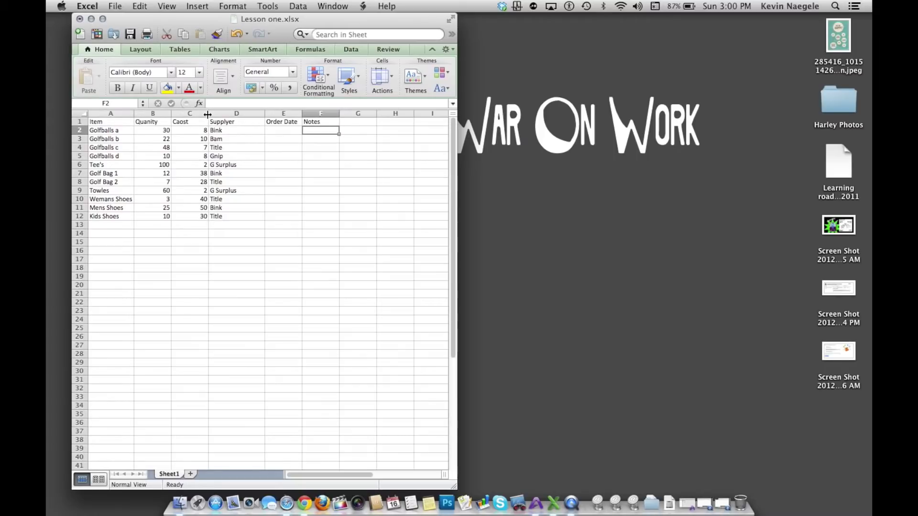
- Narrow columns C and B and widen the Notes column to 20.50
left_click_drag(208, 114, 192, 114)
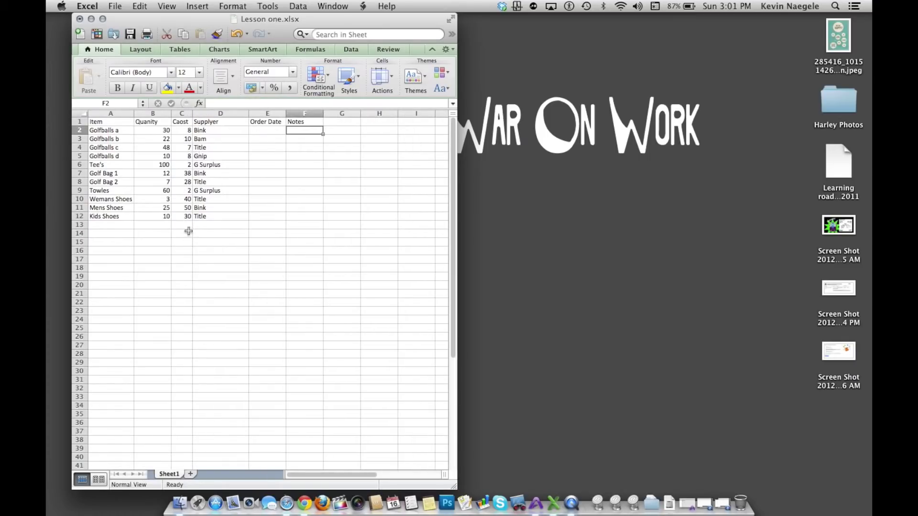
left_click_drag(171, 115, 158, 115)
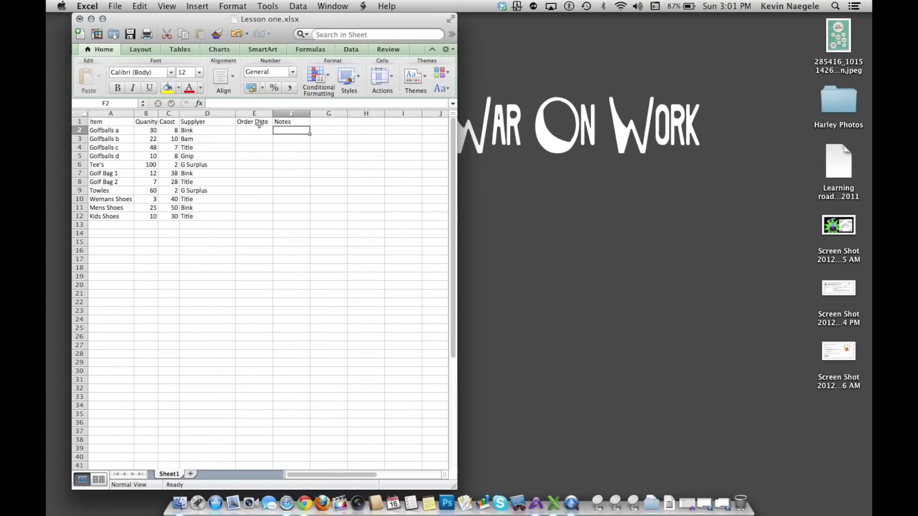
left_click_drag(310, 114, 406, 112)
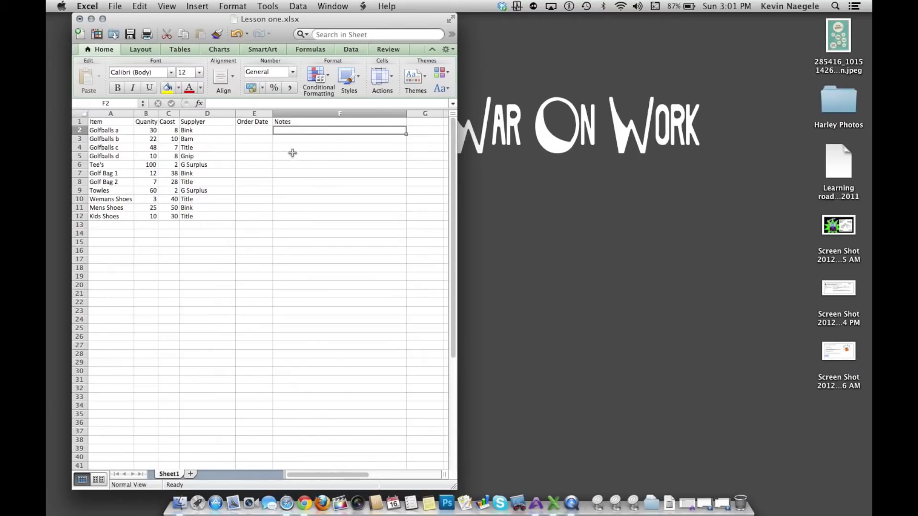
- Add the note 'have to order in sets of 10' in F6 for the Tee's row
left_click(285, 166)
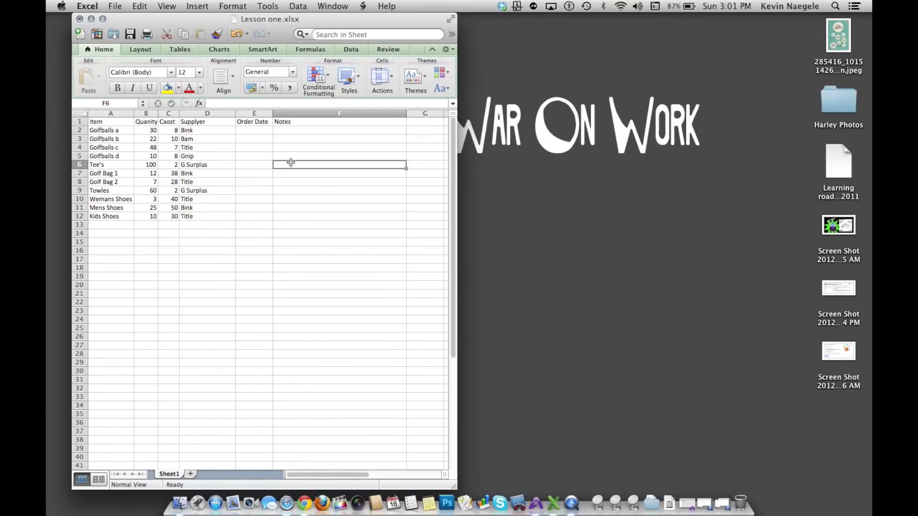
type("have to orde")
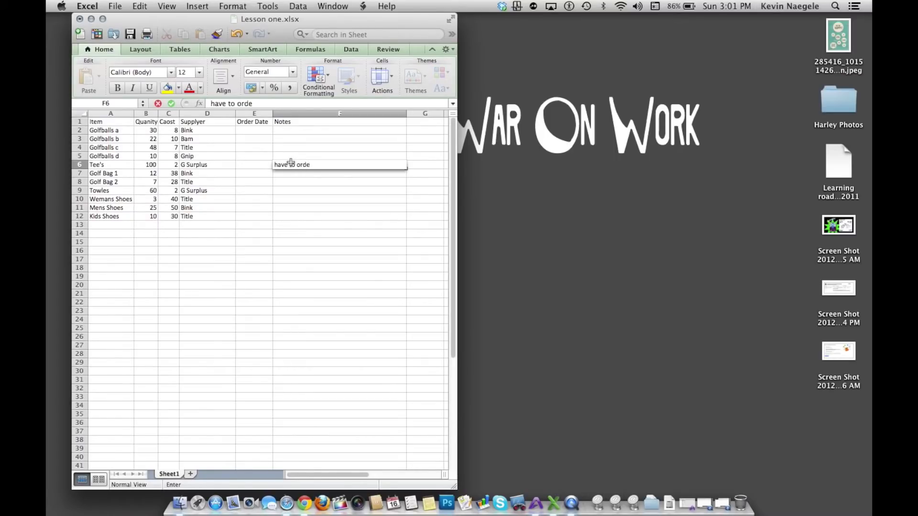
type("r in sets of 10")
key("Return")
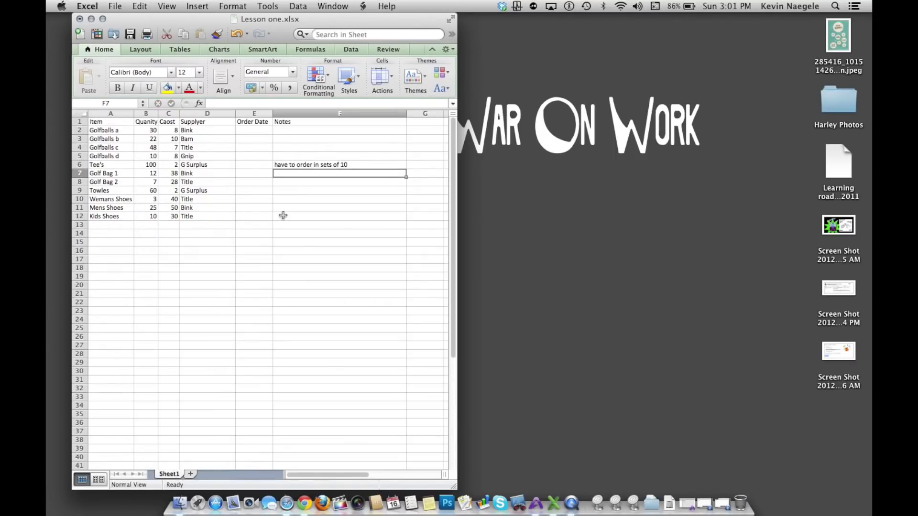
scroll(237, 207, "down", 1)
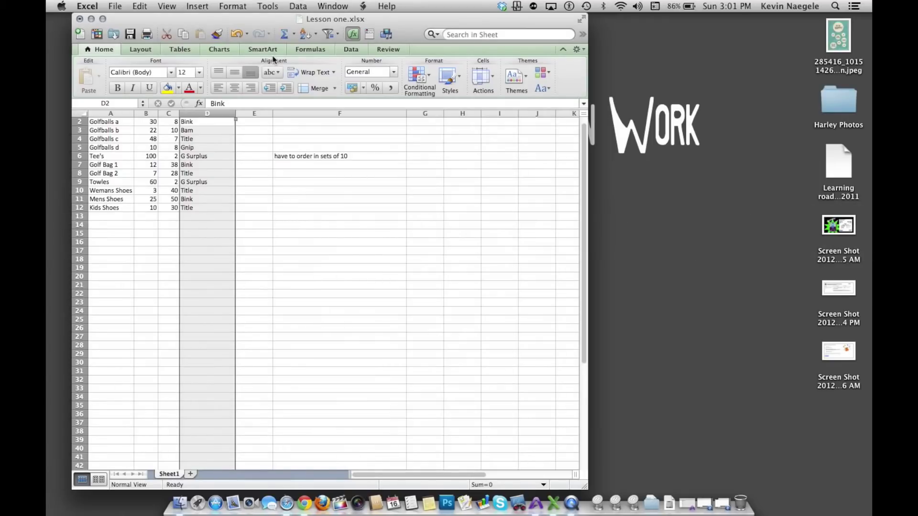
- Turn on filtering for the header row and filter Supplier to show only Bink
left_click(351, 49)
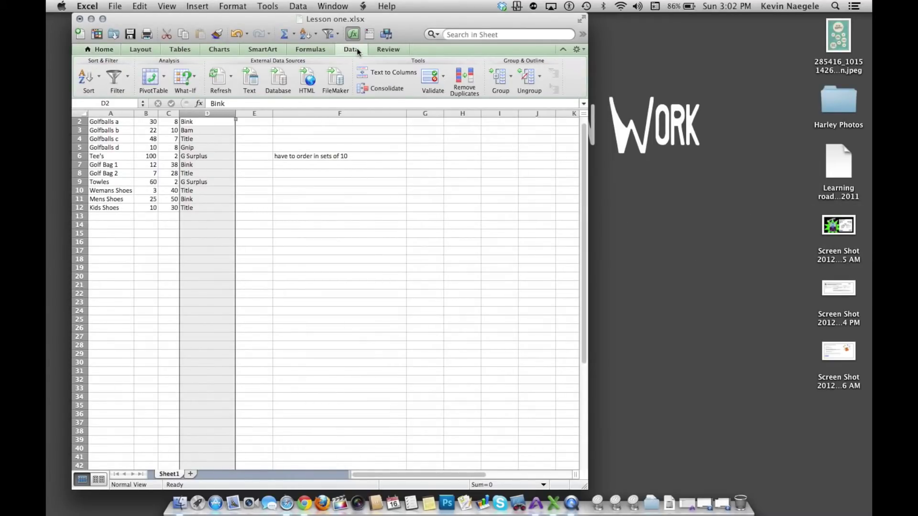
left_click(120, 81)
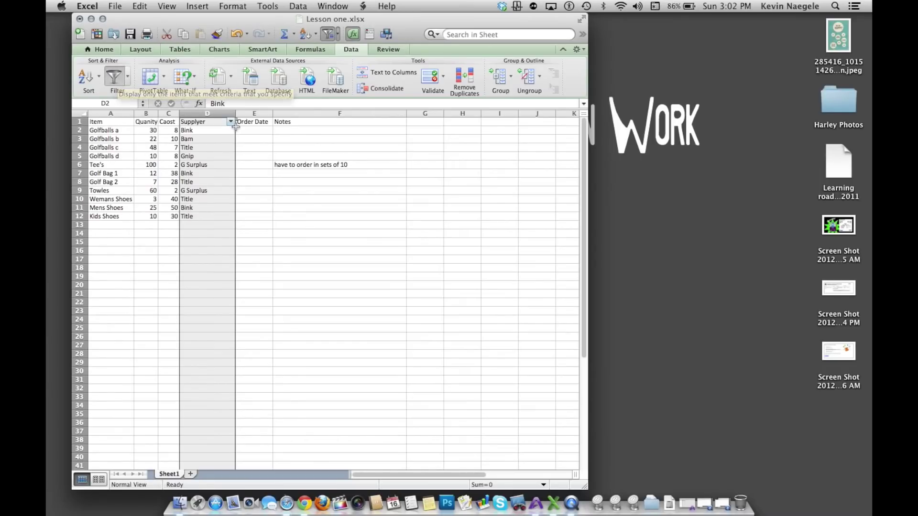
left_click(231, 122)
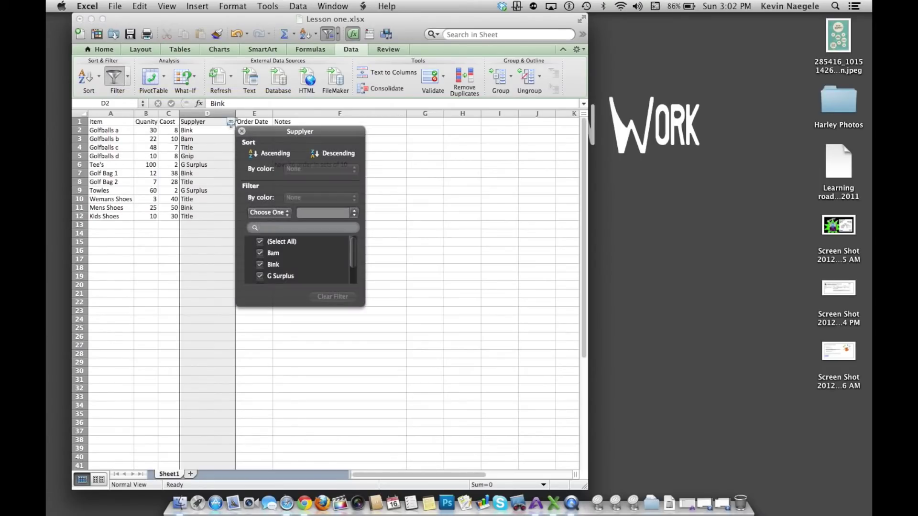
left_click(260, 241)
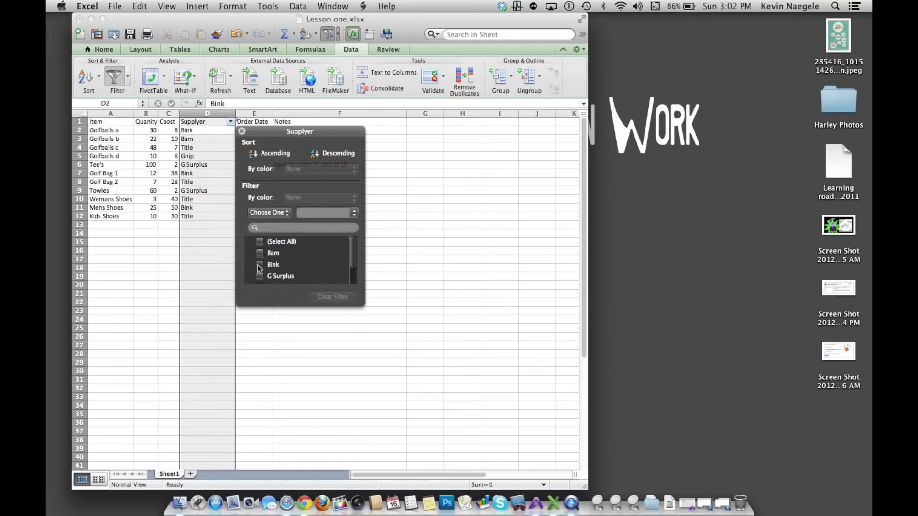
left_click(259, 265)
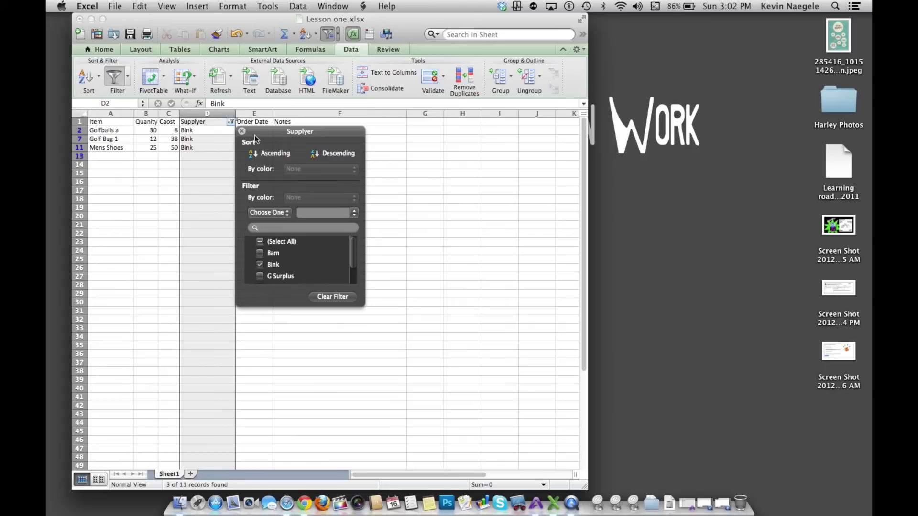
left_click_drag(254, 135, 303, 149)
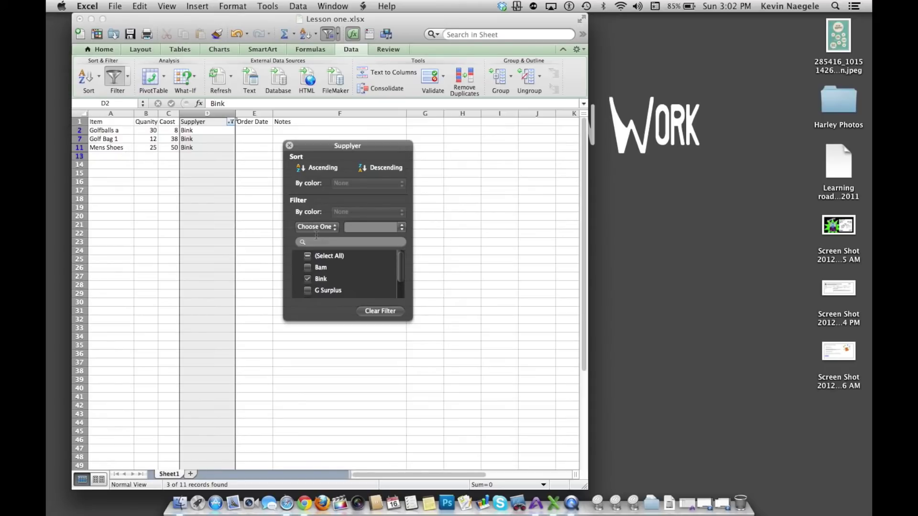
- Clear the filter, try hiding Bam, G Surplus and Bink, then clear it again and close
left_click(366, 310)
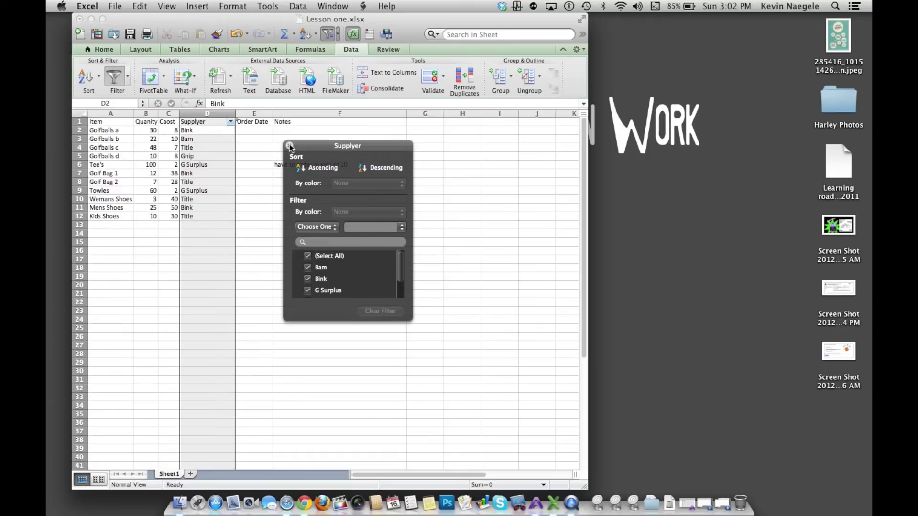
left_click(307, 267)
left_click(308, 290)
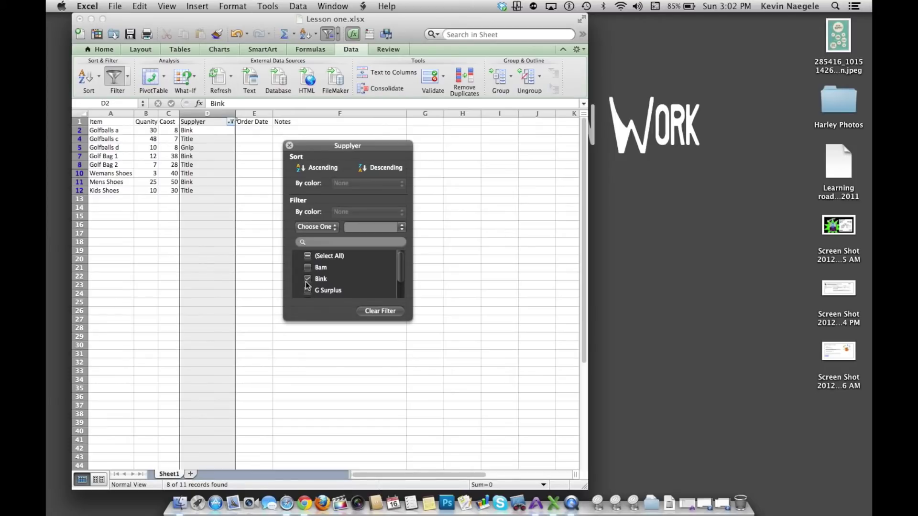
left_click(307, 280)
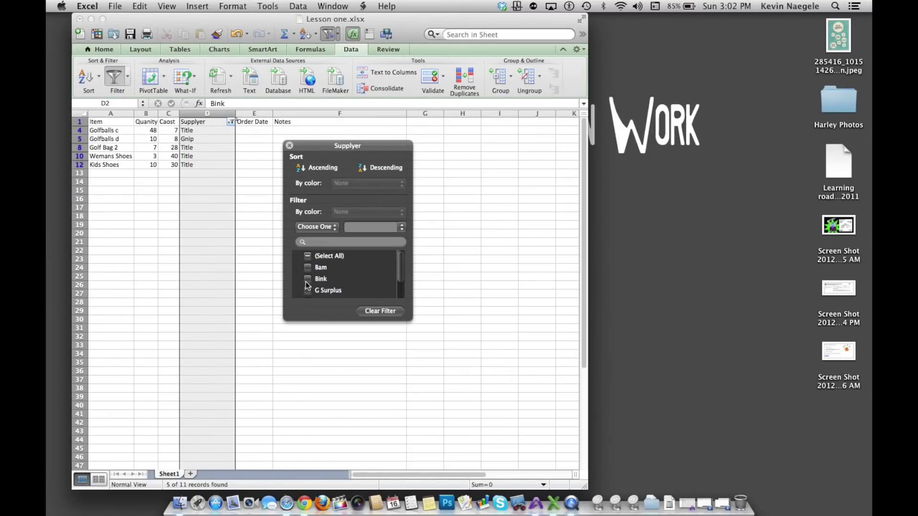
left_click(378, 313)
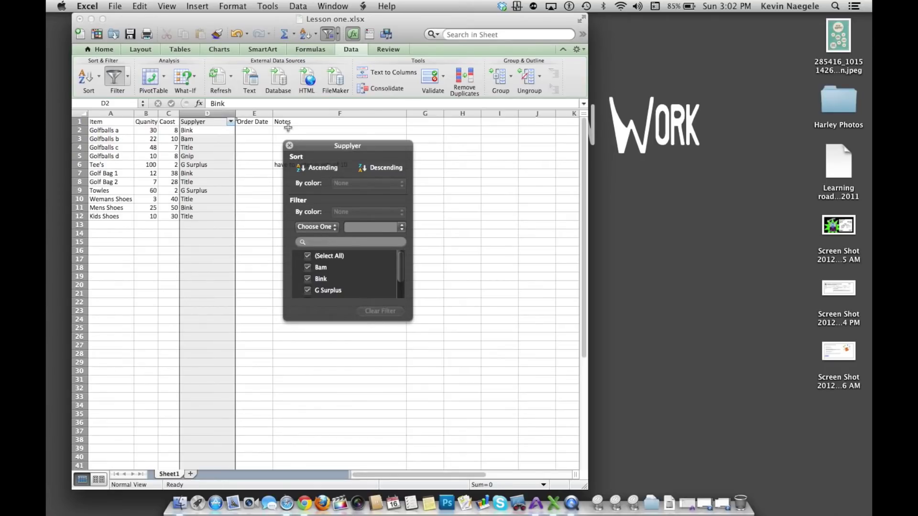
left_click(289, 145)
- Select column C, then reopen and close the Supplier filter panel
left_click(169, 115)
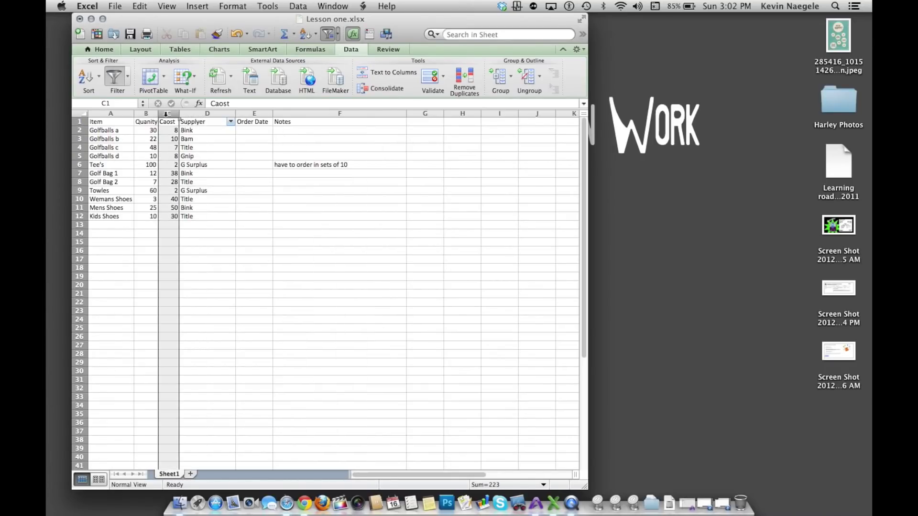
left_click(231, 122)
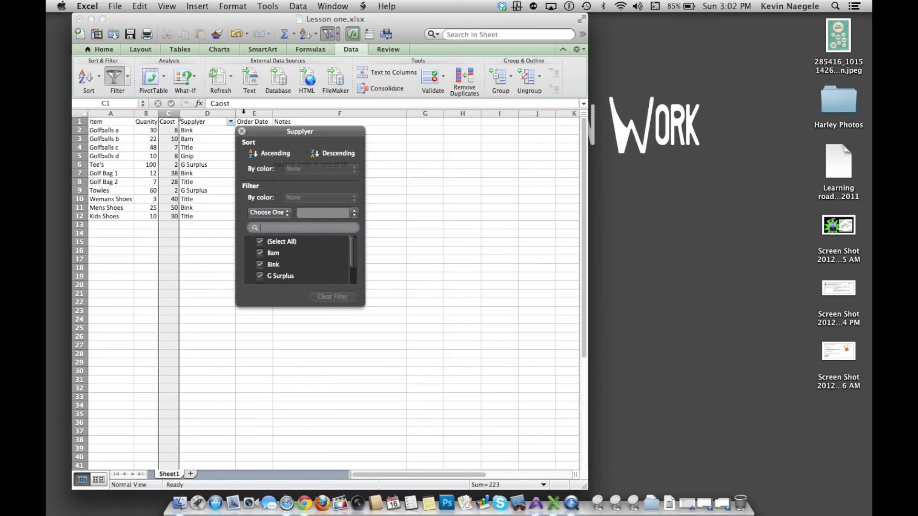
left_click(242, 131)
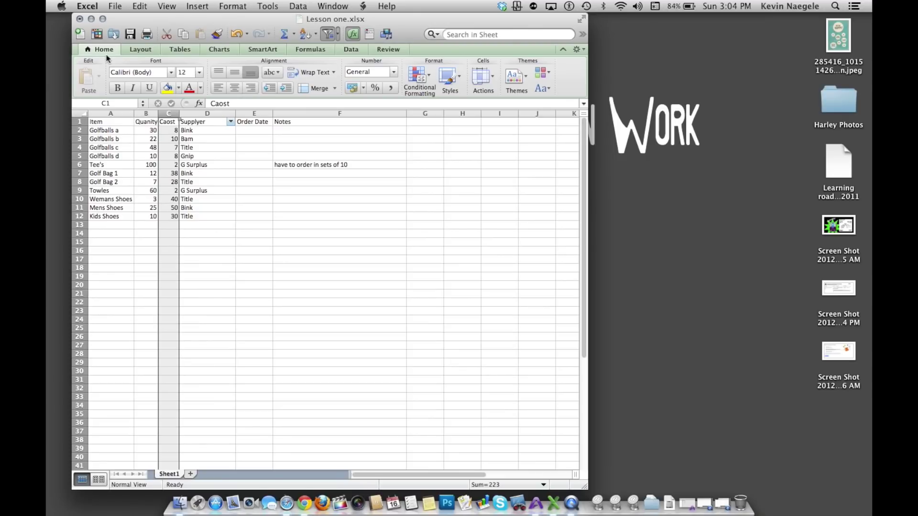
- Apply Currency format to column C and widen it so values like $50.00 fit
left_click(393, 72)
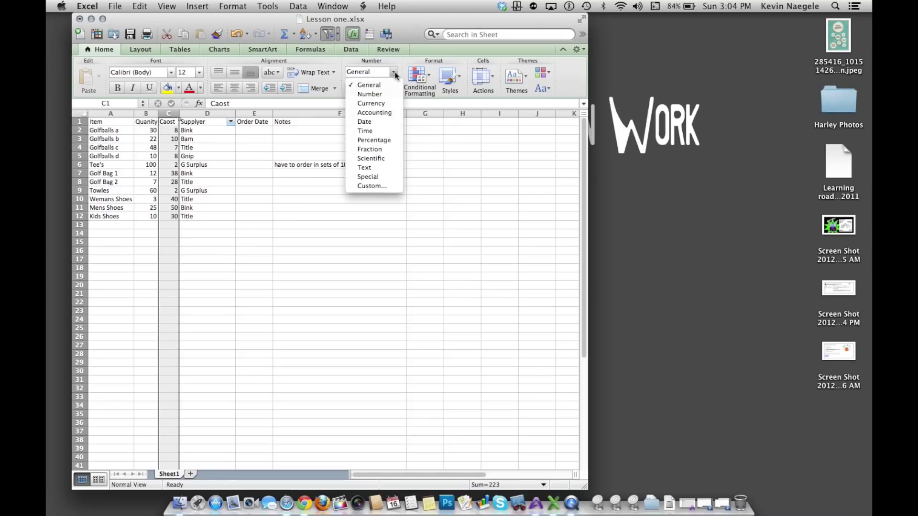
left_click(391, 103)
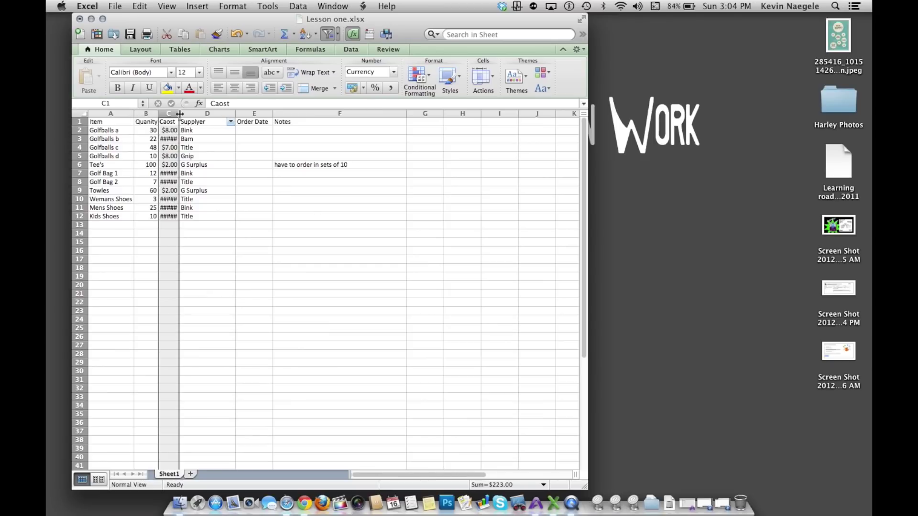
left_click_drag(180, 114, 190, 114)
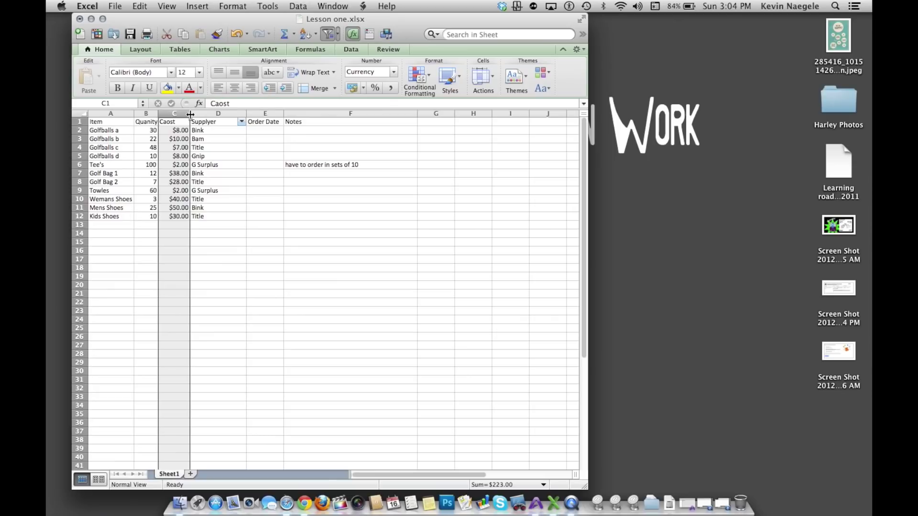